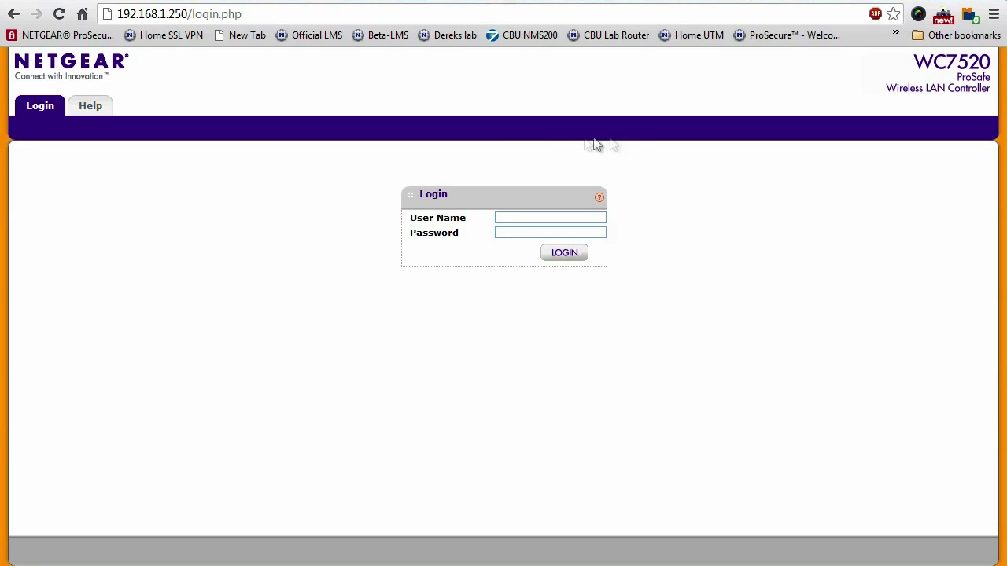
Log in with the admin account and bring up the Plans page listing Building-1
click(554, 220)
text(admin)
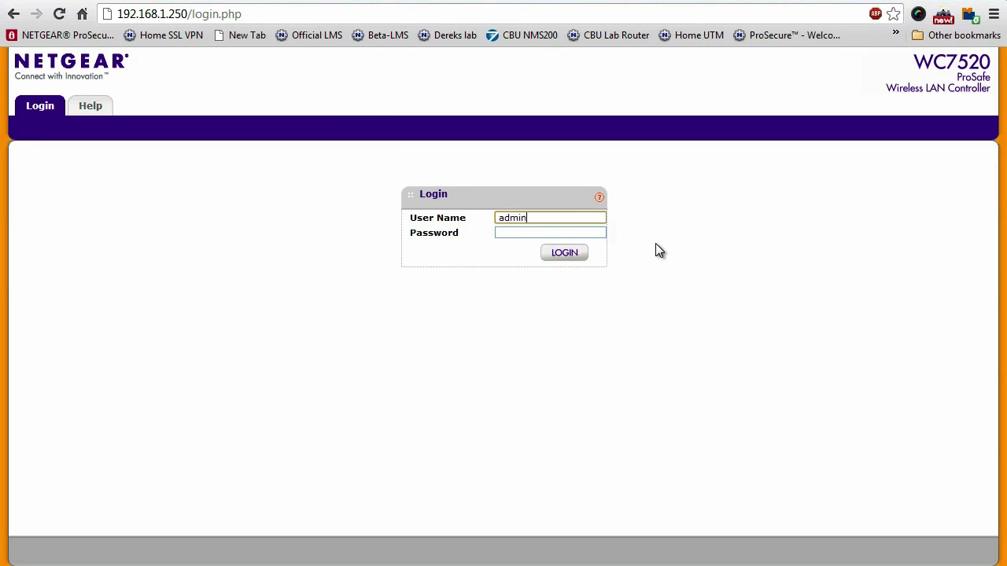
key(Tab)
text(password)
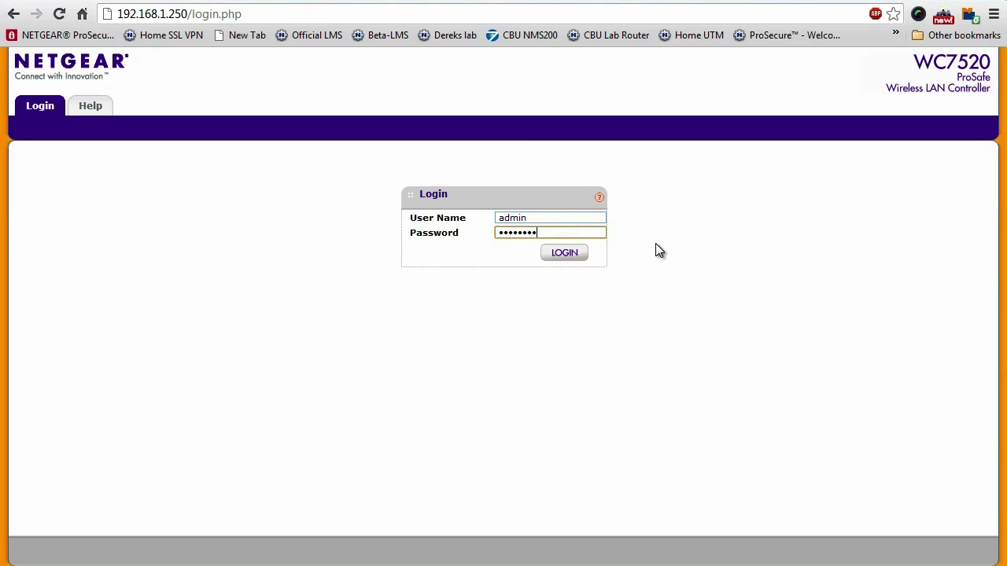
click(550, 259)
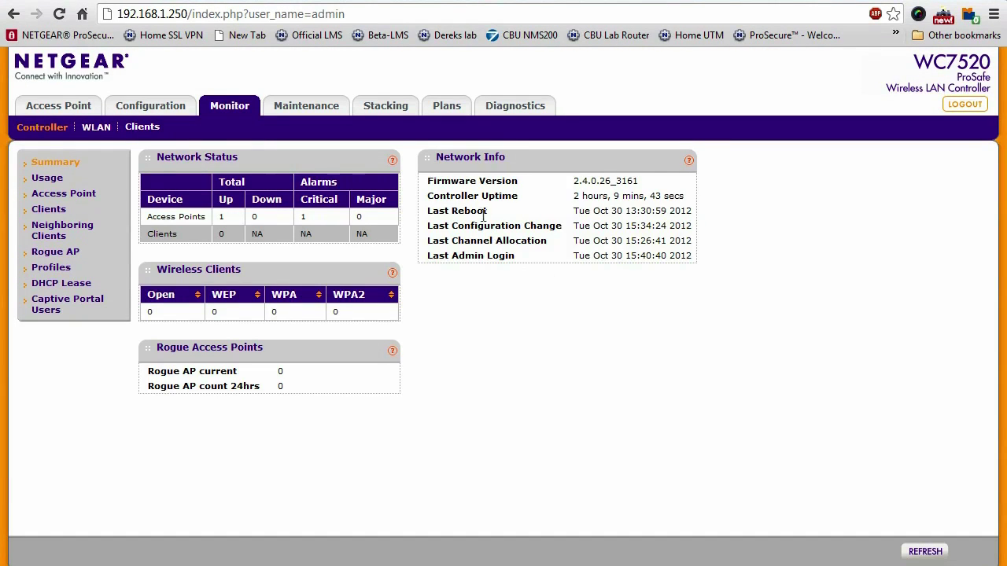
click(446, 108)
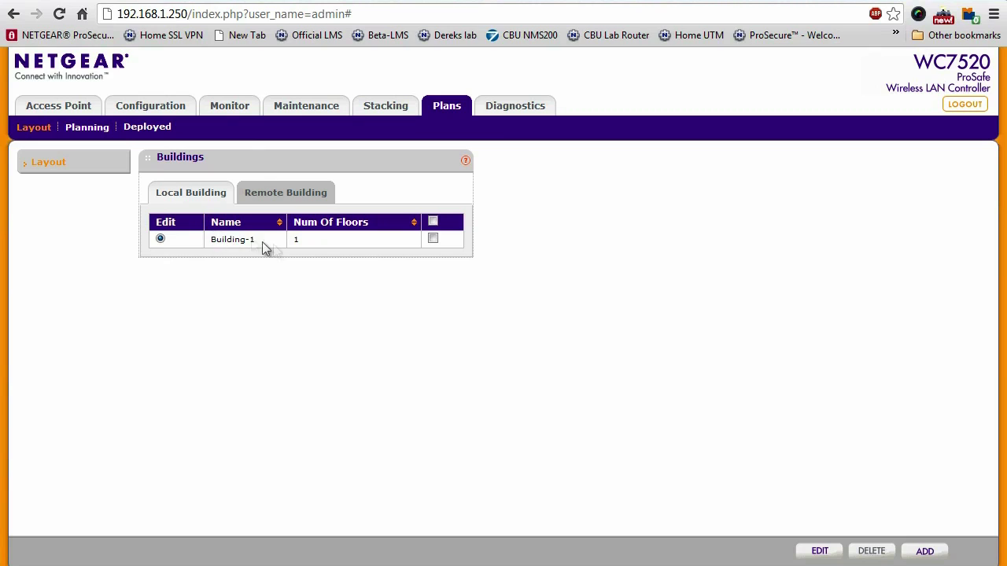
In Building-1's editor, set Floor-1's length to 50 and width to 92
click(818, 552)
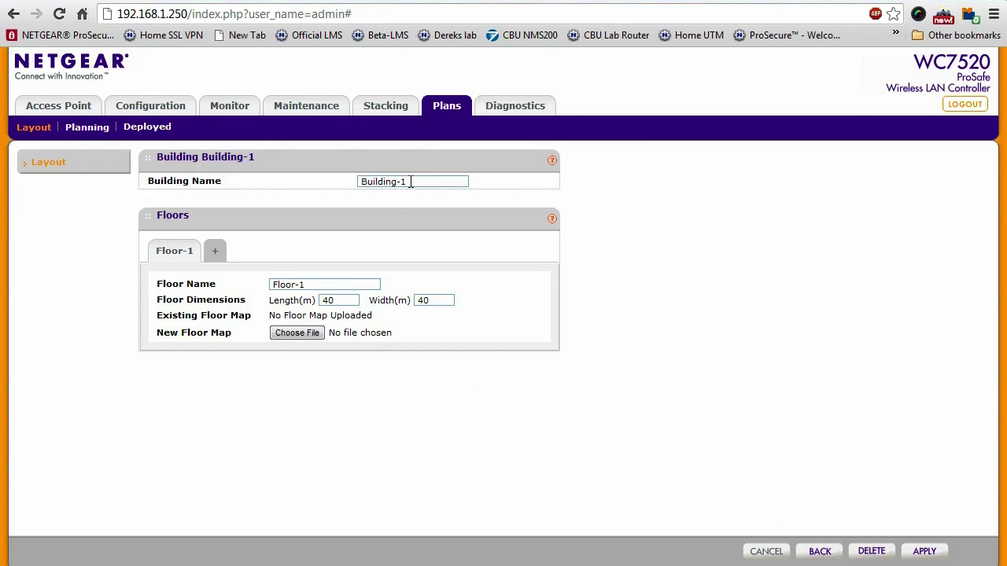
double_click(335, 299)
text(50)
key(Tab)
text(92)
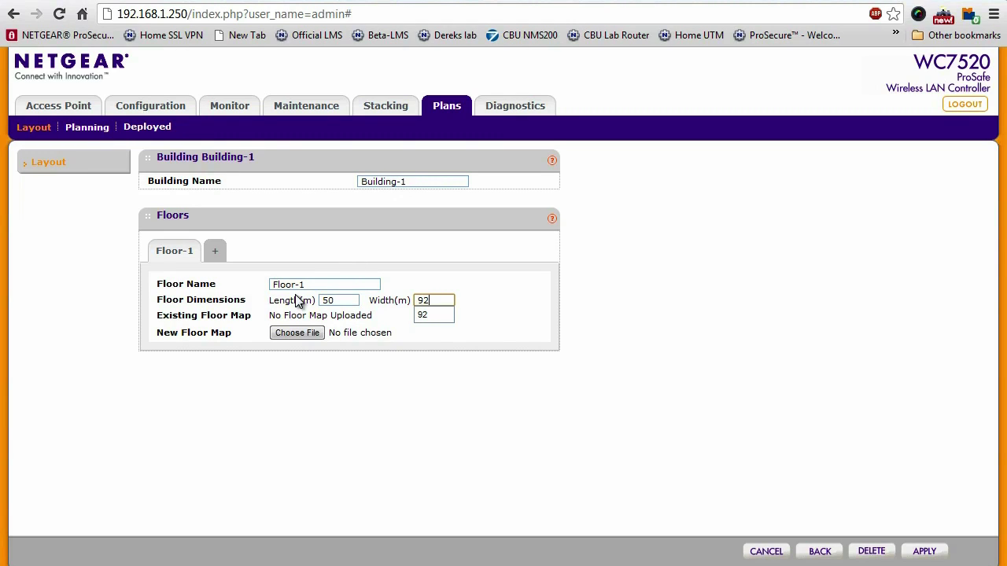
Upload Floorplan-1a.jpg as the floor map and apply, confirming both prompts
click(299, 337)
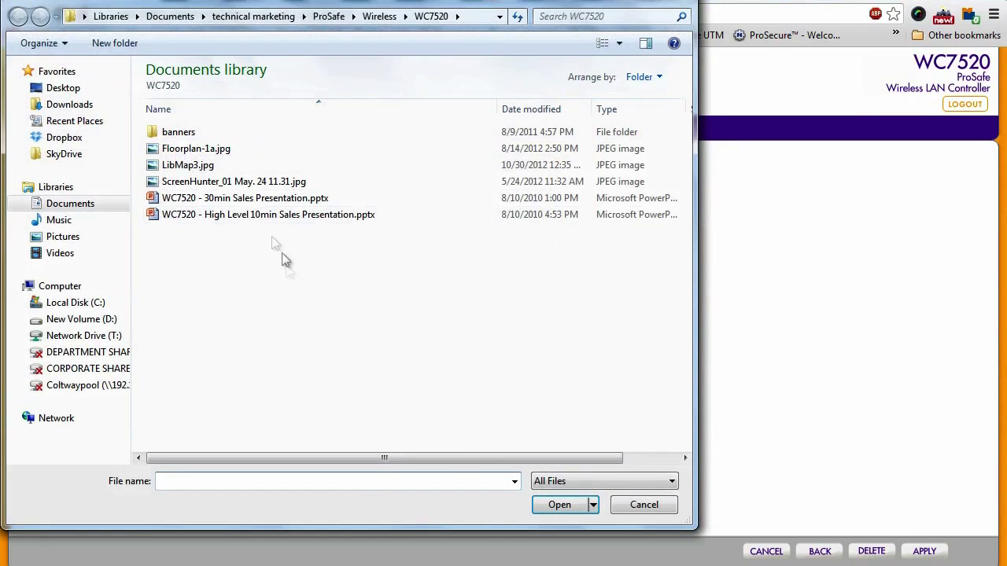
click(193, 150)
double_click(193, 150)
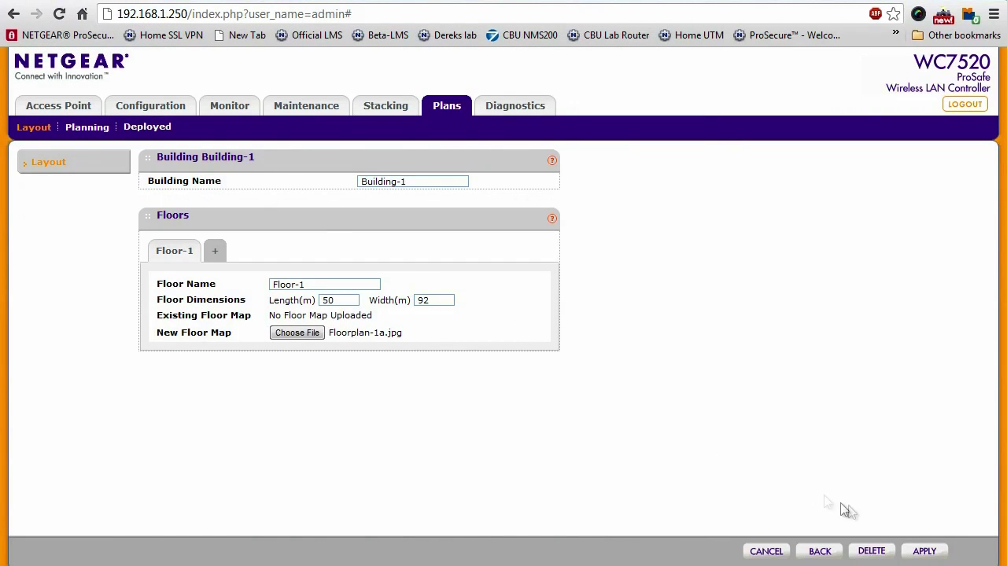
click(922, 552)
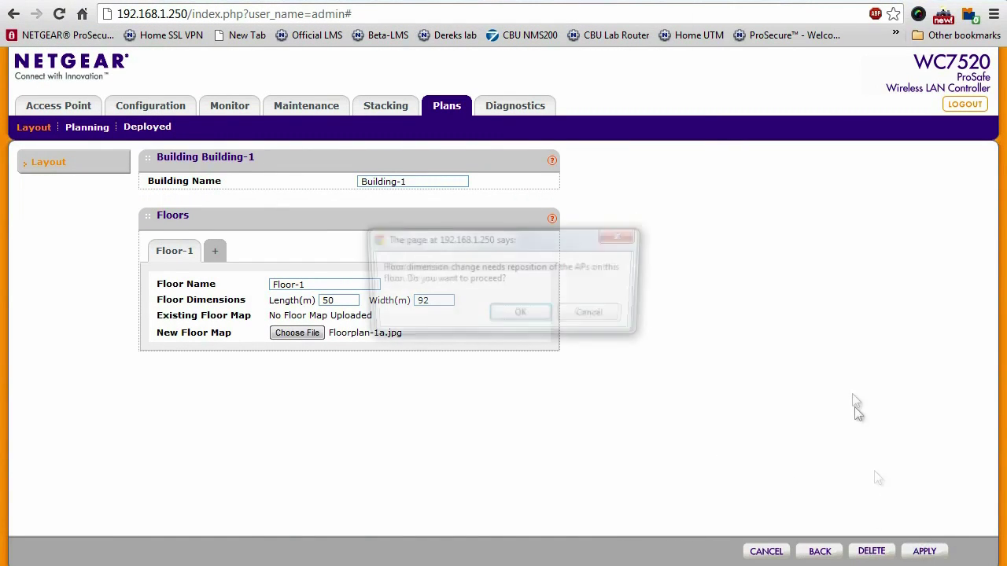
click(529, 322)
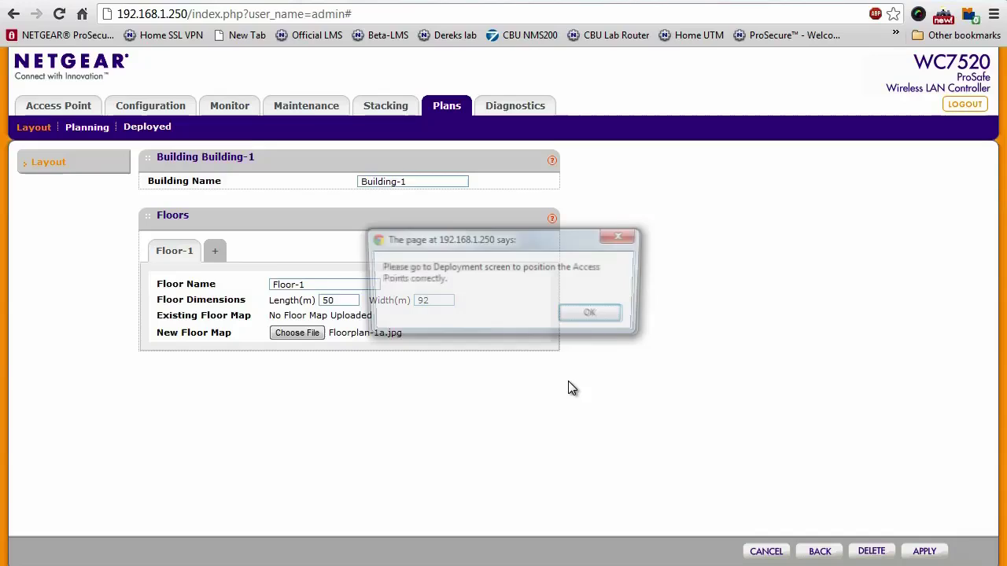
click(586, 317)
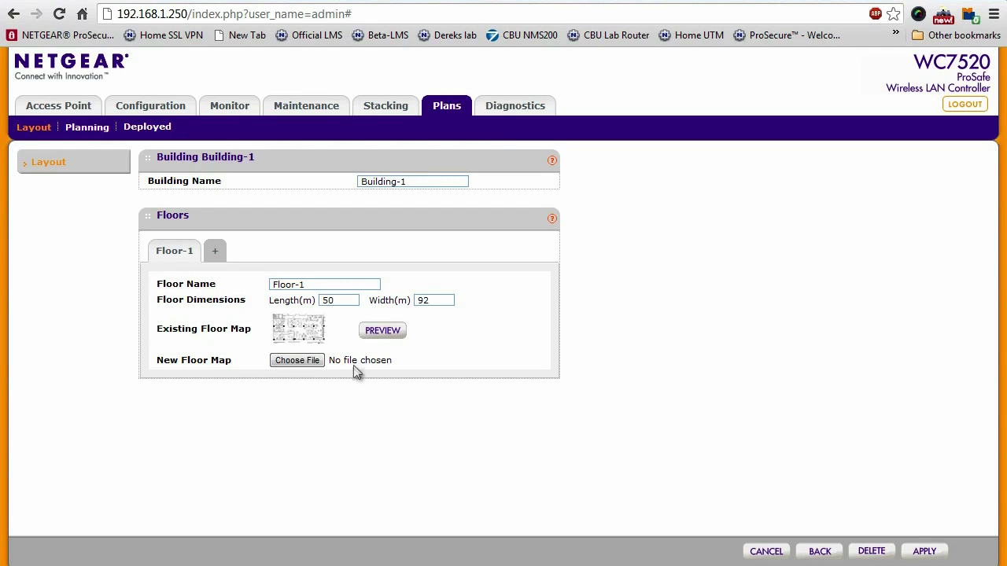
Plan coverage at 31 clients per radio and signal quality 80, estimating 9 WNDAP 350 APs
click(85, 129)
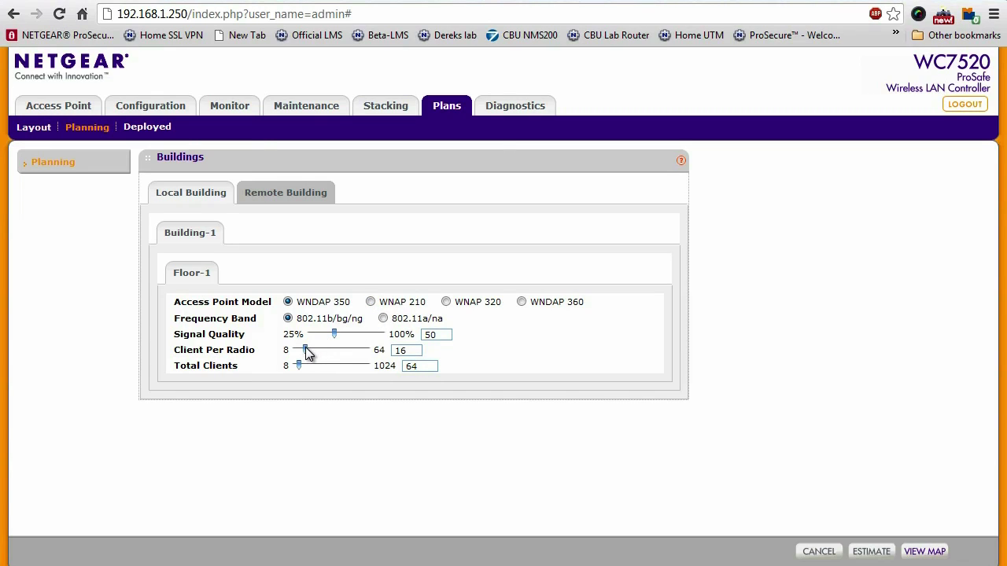
drag(306, 350, 325, 356)
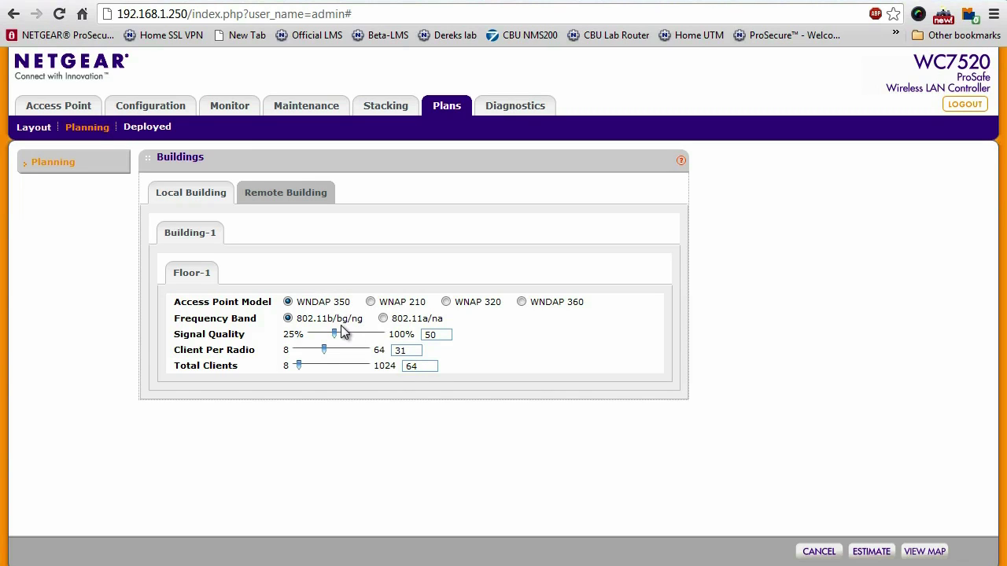
drag(335, 337, 364, 339)
click(871, 551)
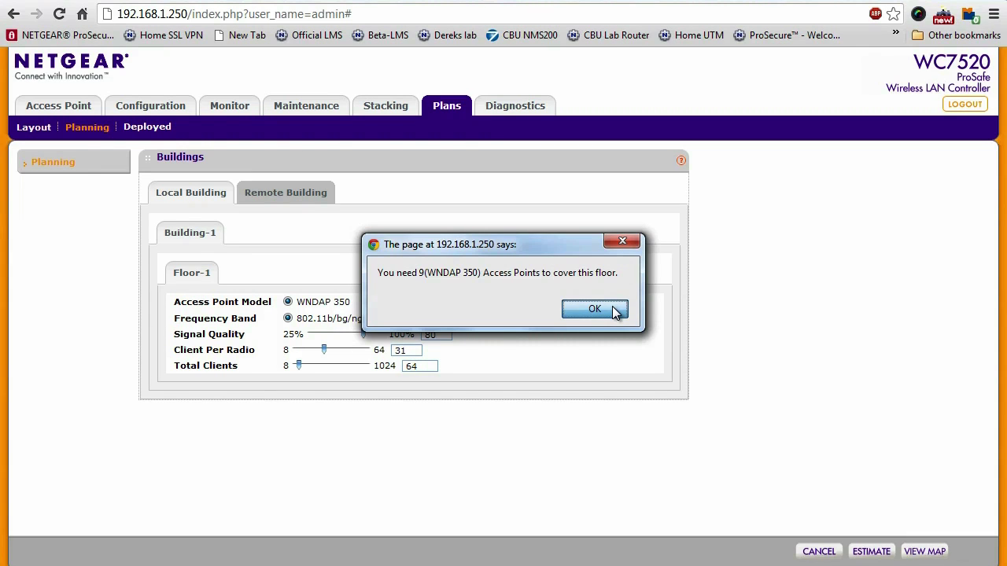
click(595, 309)
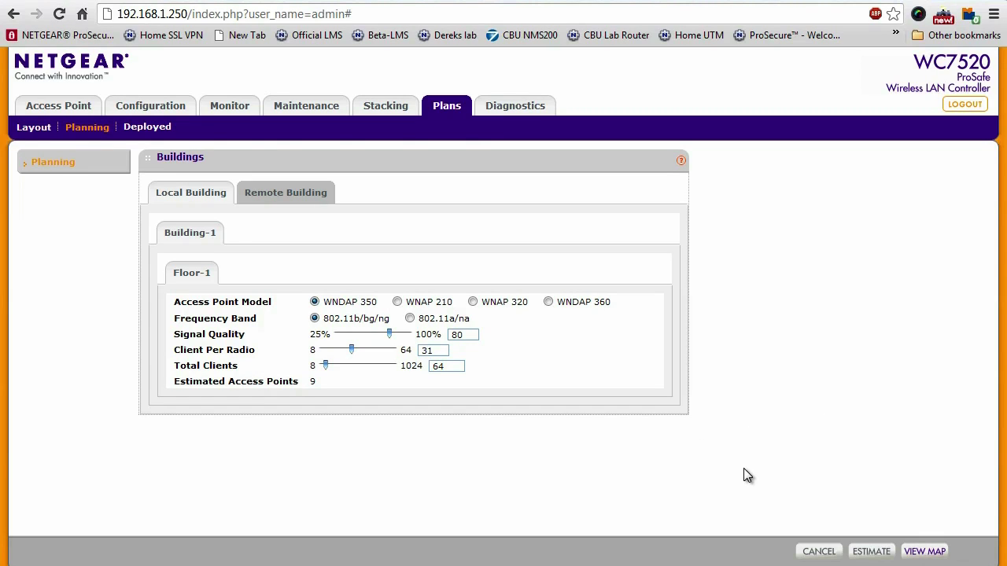
On the heat map, move the upper-right AP down and the lower-middle AP right, then save
click(925, 552)
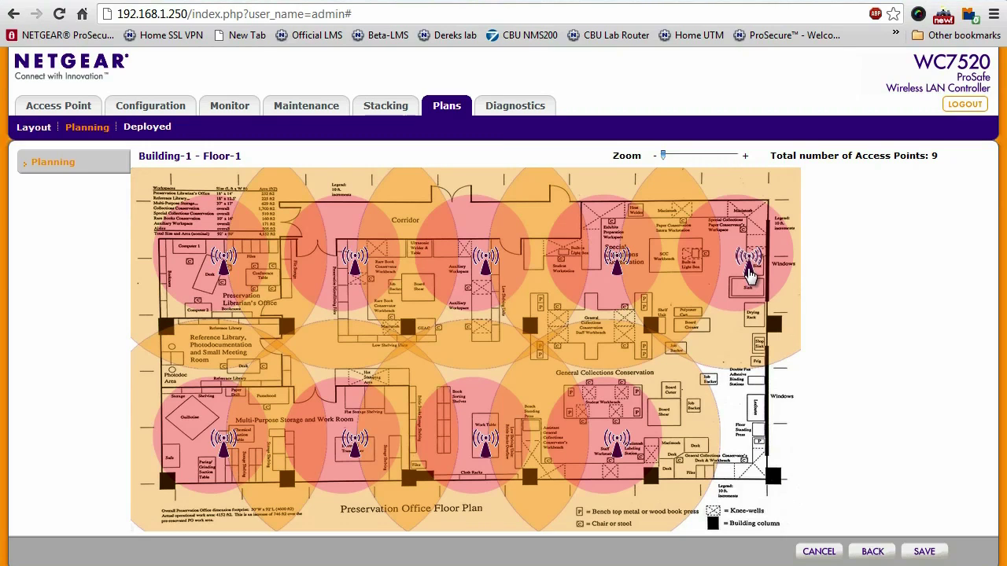
drag(750, 287, 748, 334)
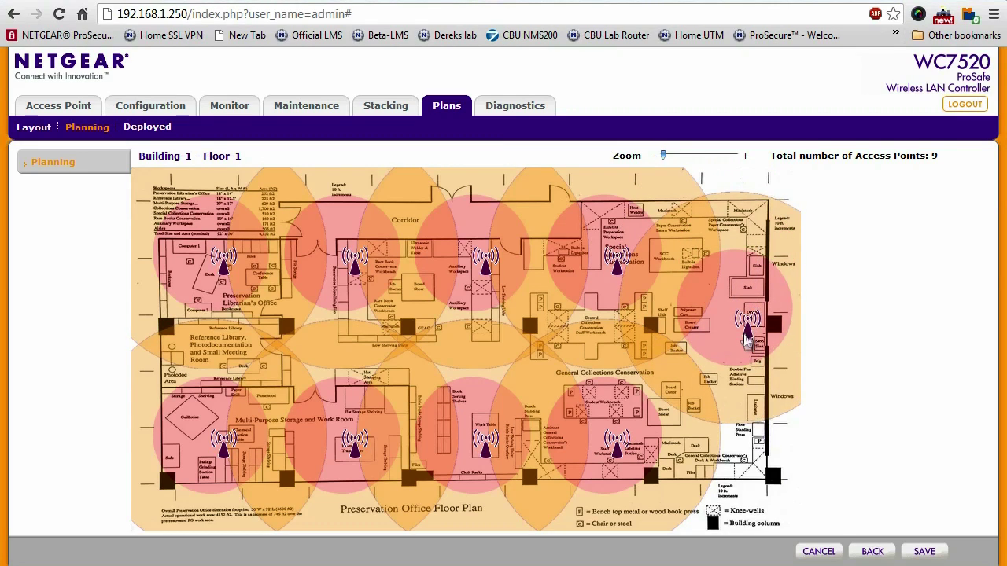
drag(618, 445, 679, 466)
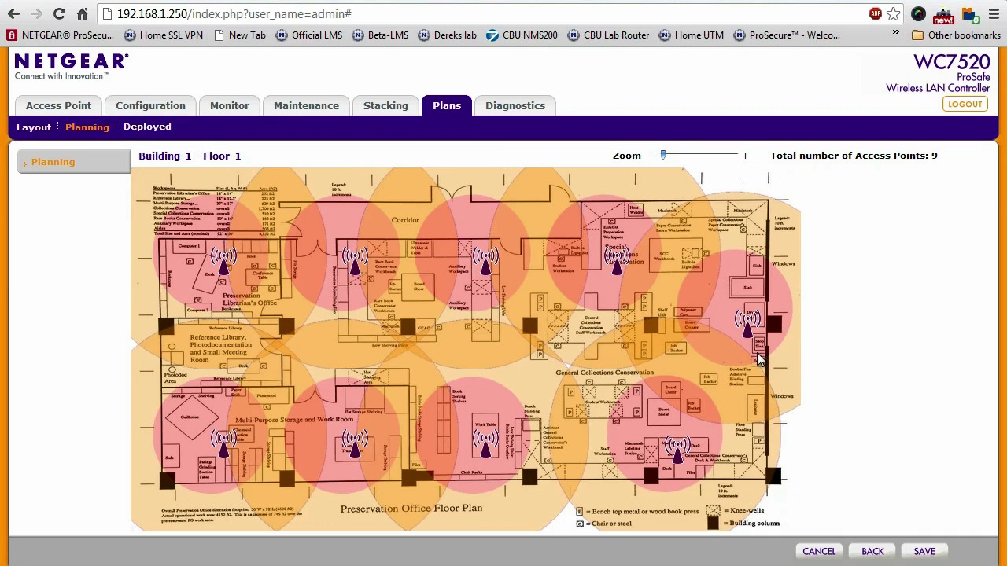
click(925, 553)
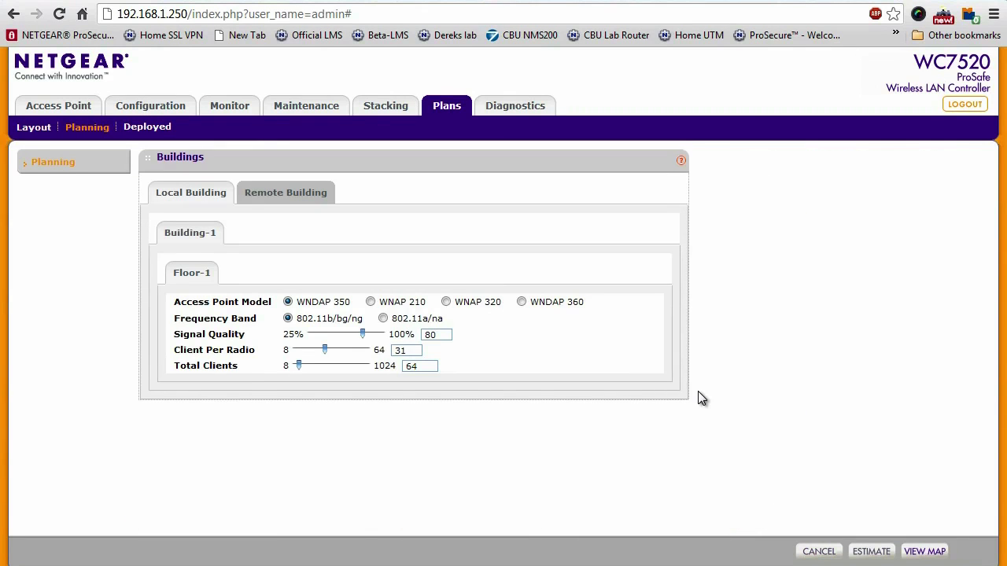